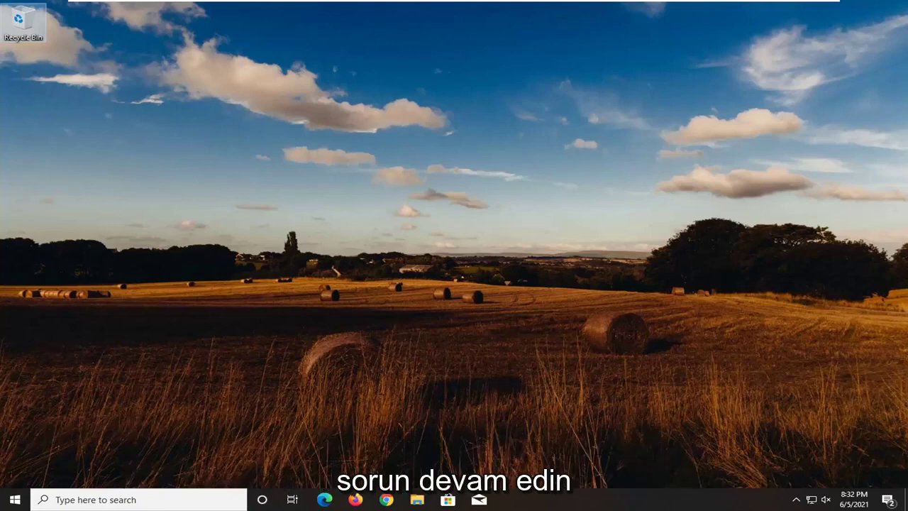
Search Windows for Device Manager, open it and move its window toward the middle of the desktop.
{"action": "left_click", "coordinate": [13, 500]}
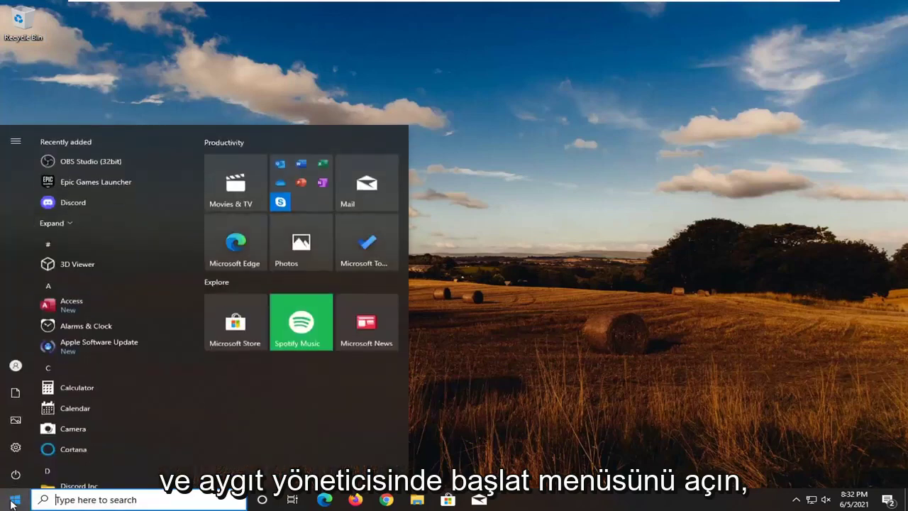
{"action": "type", "text": "devbice"}
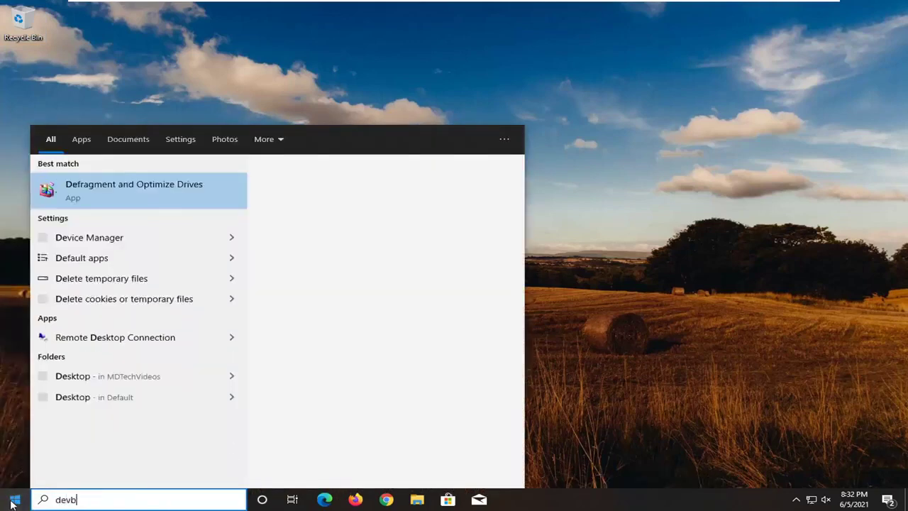
{"action": "key", "text": "BackSpace"}
{"action": "type", "text": "ice manager"}
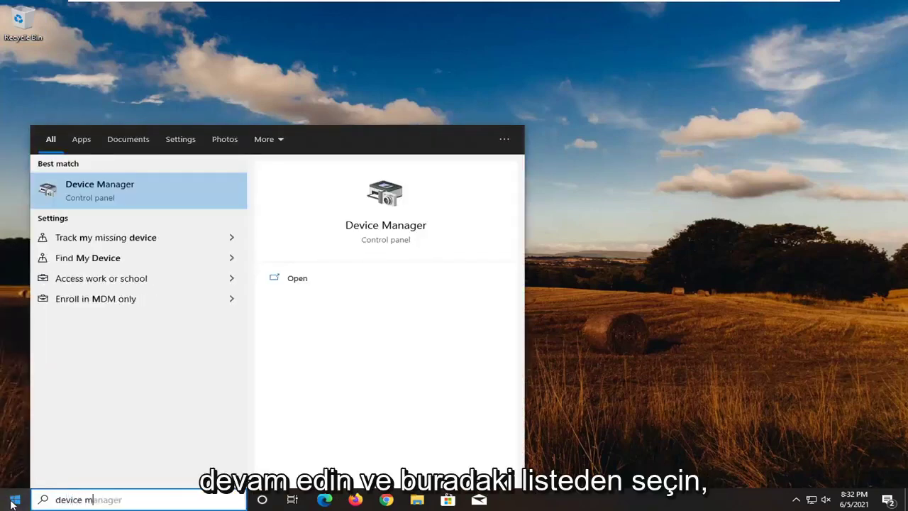
{"action": "left_click", "coordinate": [79, 193]}
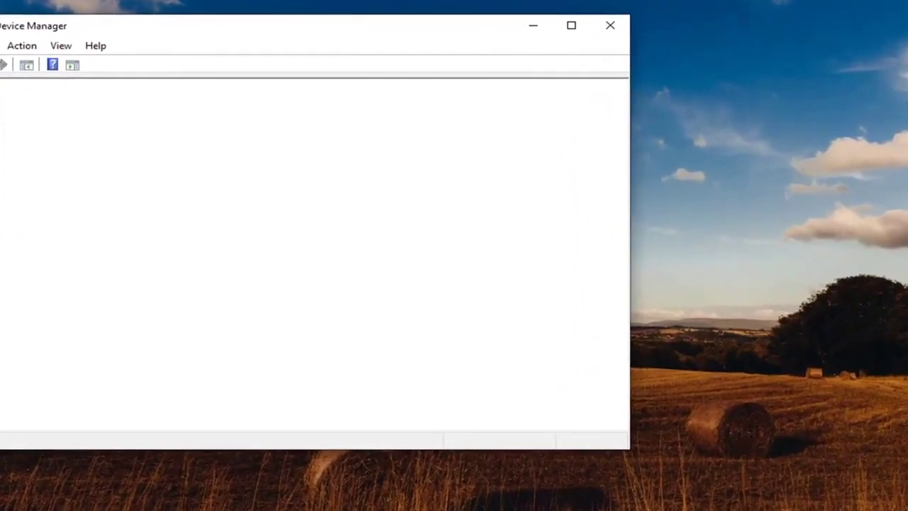
{"action": "left_click_drag", "start_coordinate": [310, 36], "coordinate": [472, 51]}
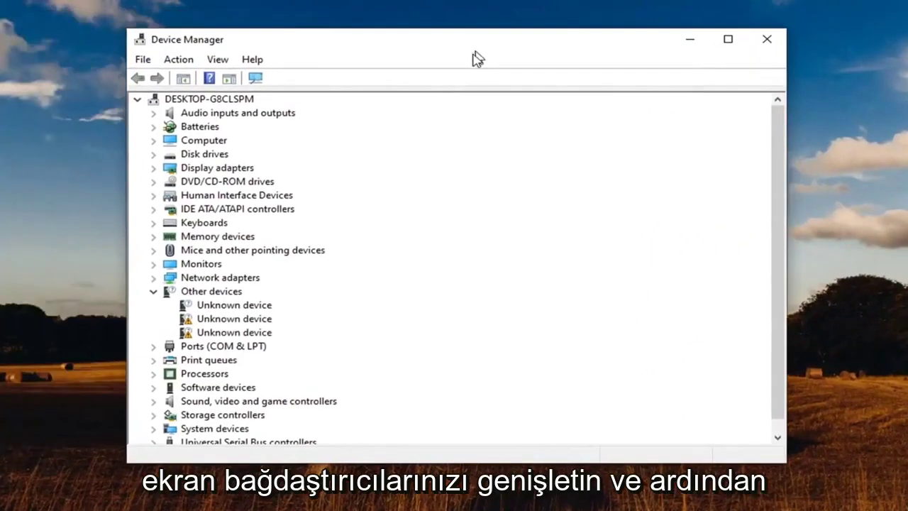
Expand the display adapters and start a driver update for the VMware SVGA 3D adapter.
{"action": "double_click", "coordinate": [229, 168]}
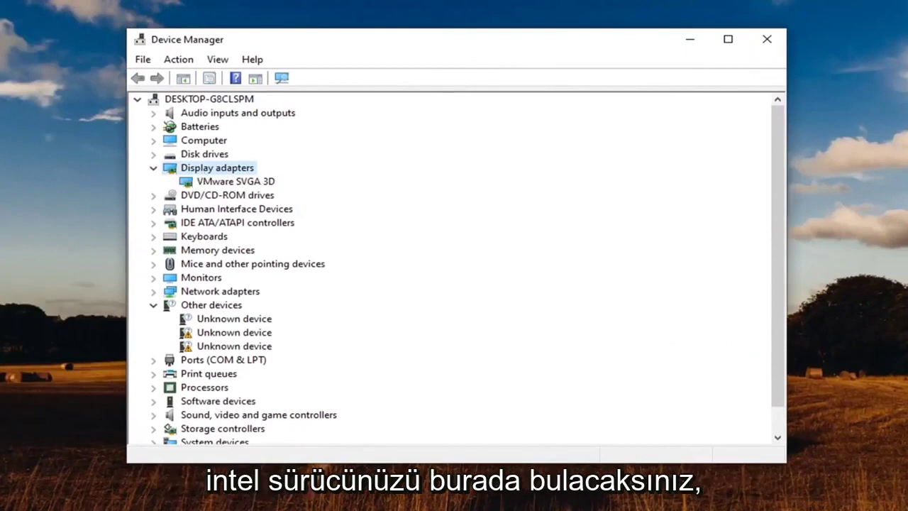
{"action": "left_click", "coordinate": [204, 183]}
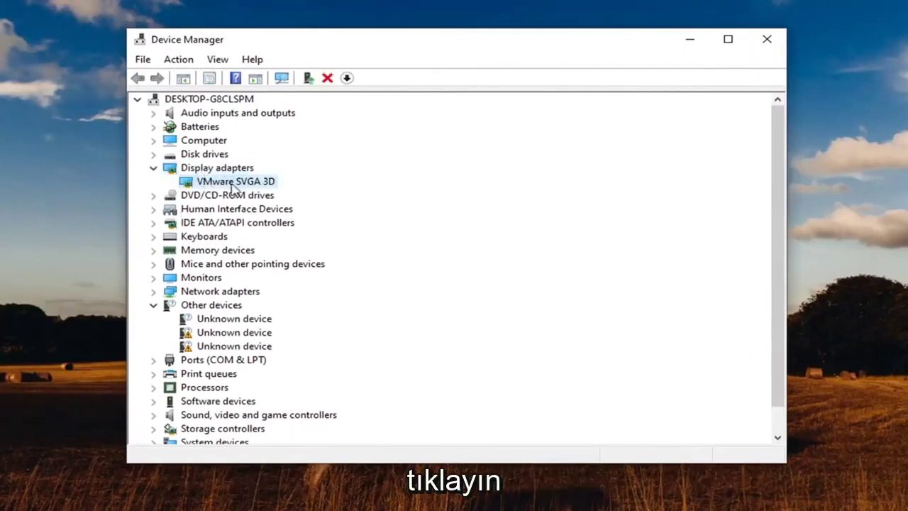
{"action": "right_click", "coordinate": [230, 183]}
{"action": "left_click", "coordinate": [313, 194]}
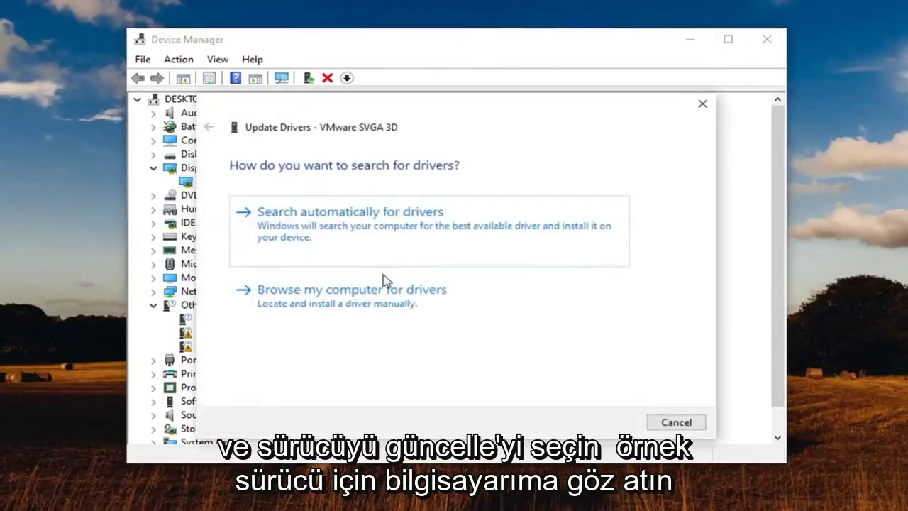
Browse the computer for drivers, choose from the list of available ones, and install the VMware SVGA 3D model.
{"action": "left_click", "coordinate": [402, 300]}
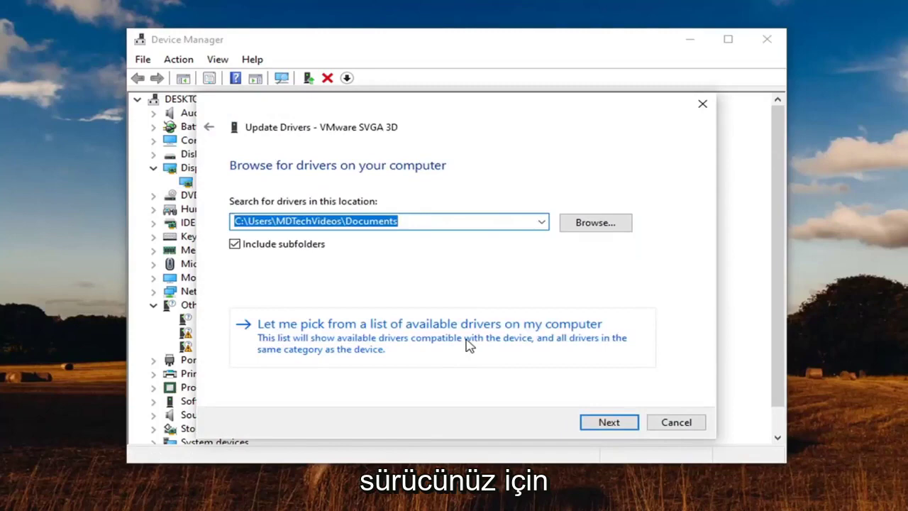
{"action": "left_click", "coordinate": [550, 338]}
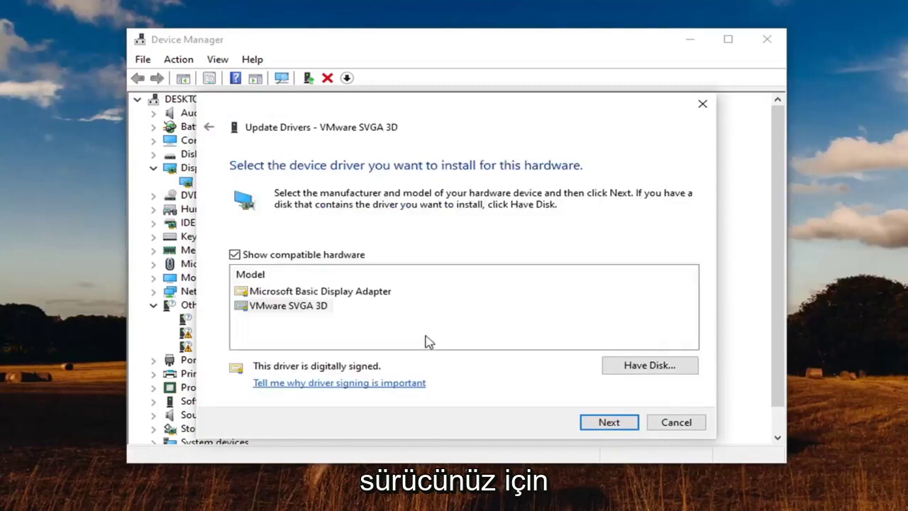
{"action": "left_click", "coordinate": [289, 295]}
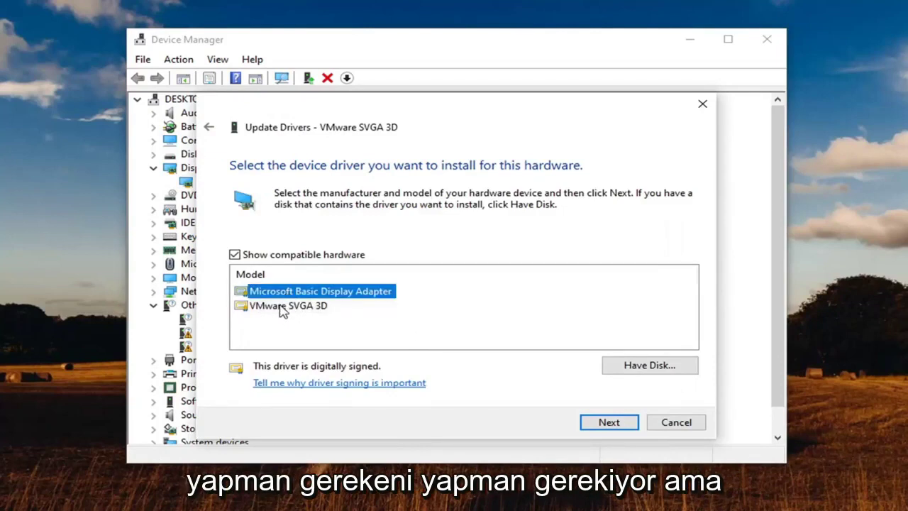
{"action": "left_click", "coordinate": [282, 309]}
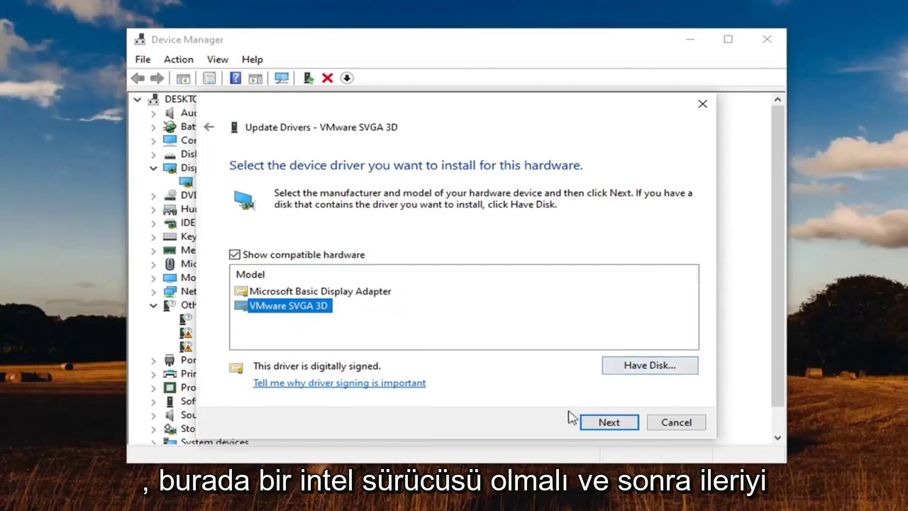
{"action": "left_click", "coordinate": [608, 422]}
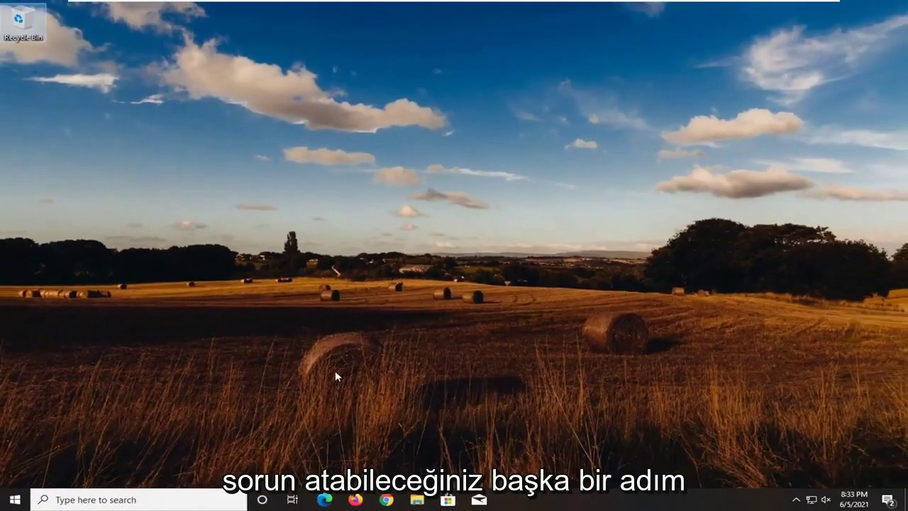
Switch to Google Chrome and close the Wikipedia search and Facebook pages.
{"action": "left_click", "coordinate": [386, 500]}
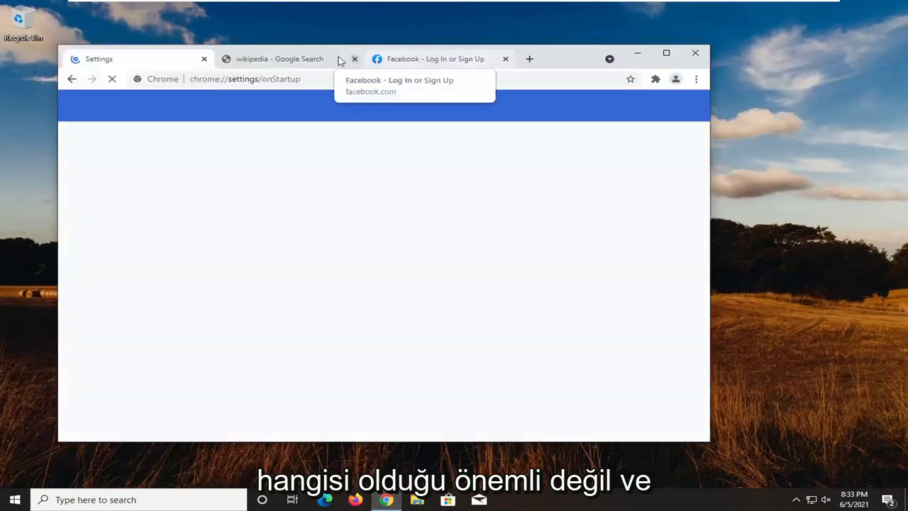
{"action": "left_click", "coordinate": [355, 58]}
{"action": "left_click", "coordinate": [355, 59]}
Go to google.com and maximize the browser window.
{"action": "left_click", "coordinate": [257, 79]}
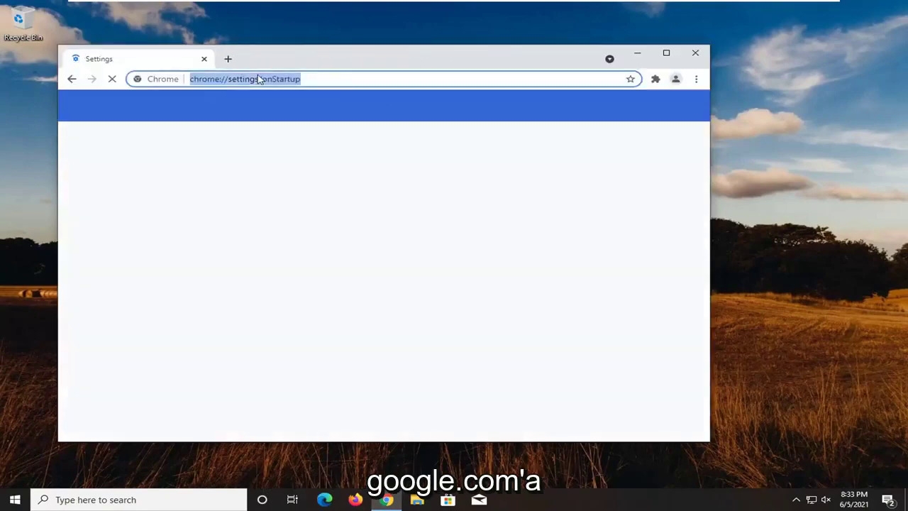
{"action": "type", "text": "gog"}
{"action": "key", "text": "BackSpace"}
{"action": "type", "text": "ogle.com"}
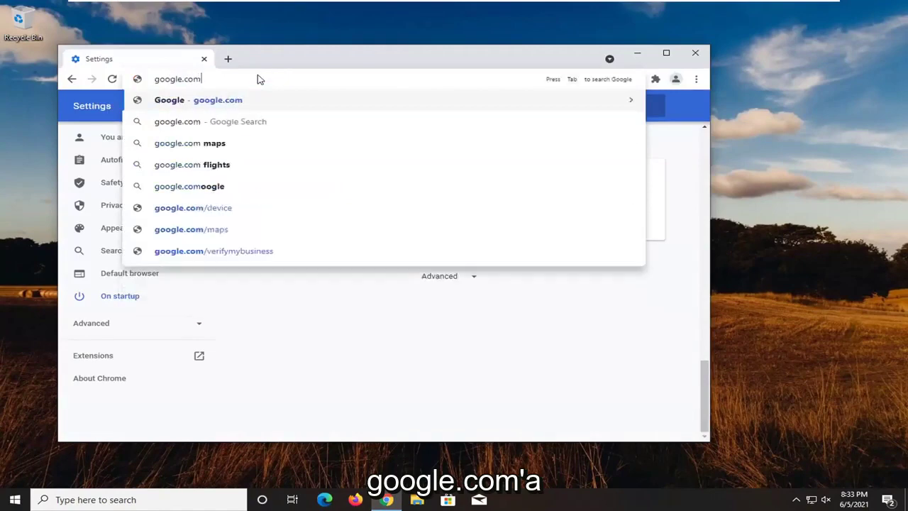
{"action": "key", "text": "Return"}
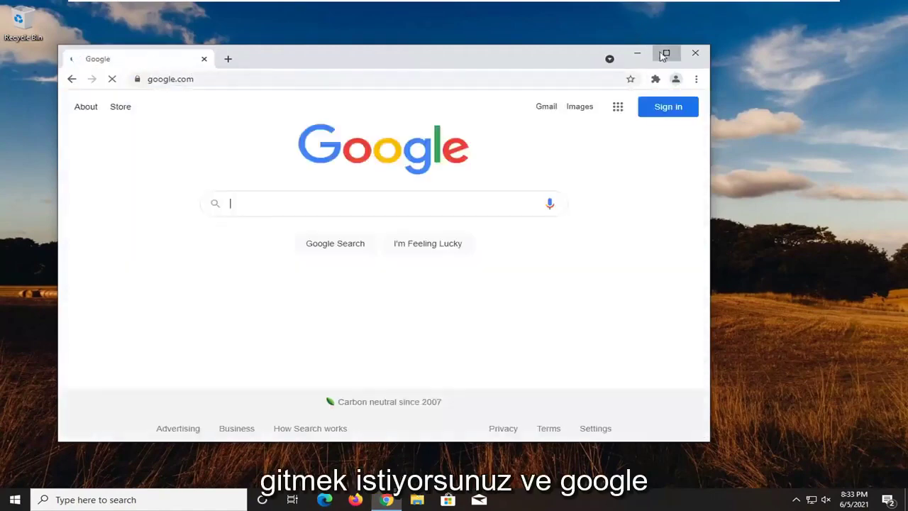
{"action": "left_click", "coordinate": [666, 52]}
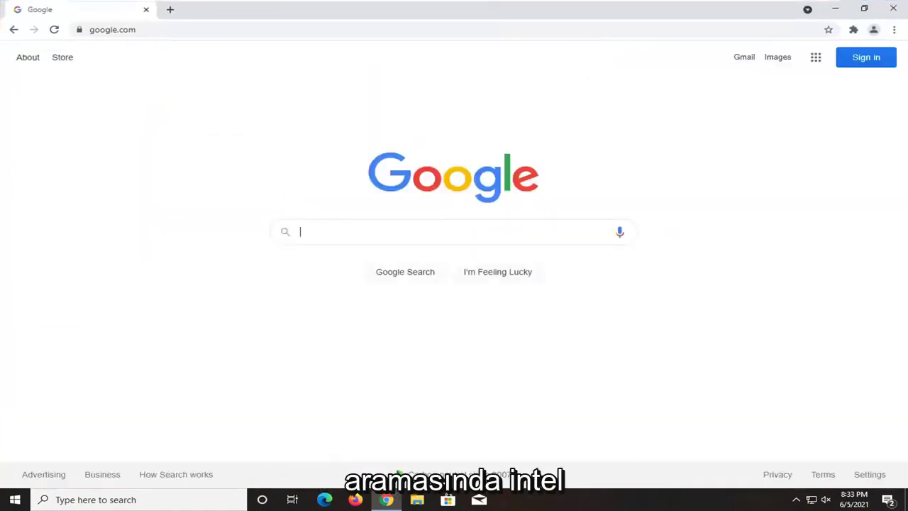
Search Google for "intel graphics control panel download".
{"action": "type", "text": "intel gra"}
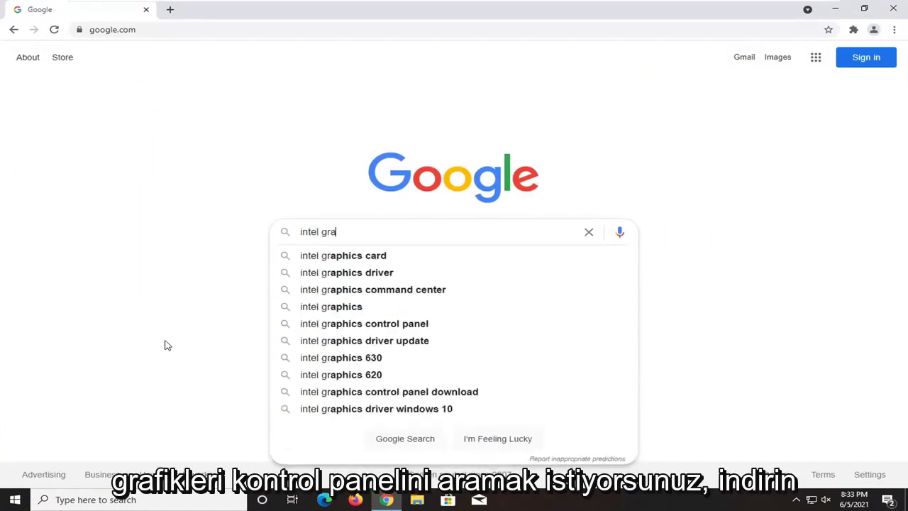
{"action": "type", "text": "phics control"}
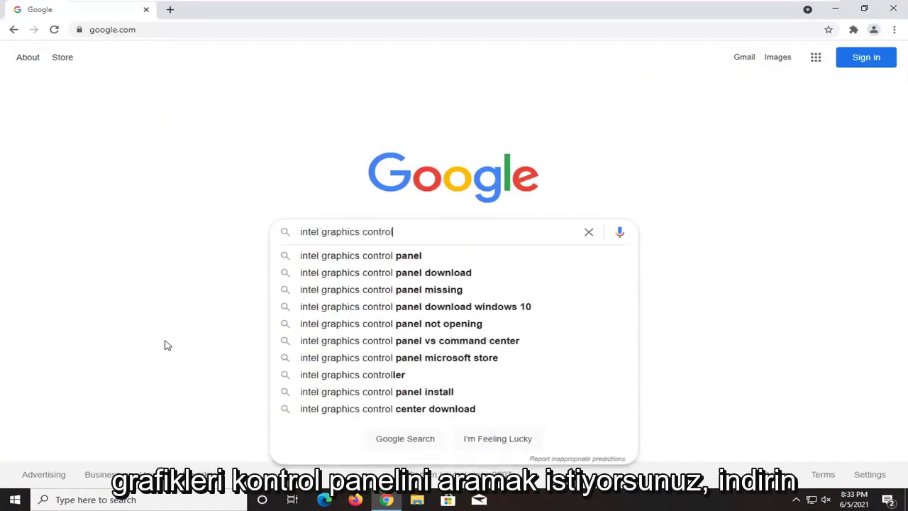
{"action": "type", "text": " panel download"}
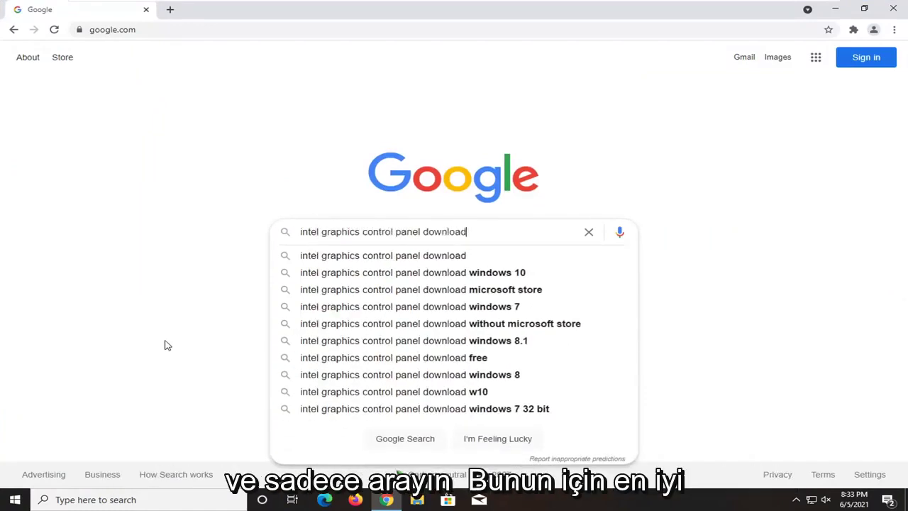
{"action": "key", "text": "Return"}
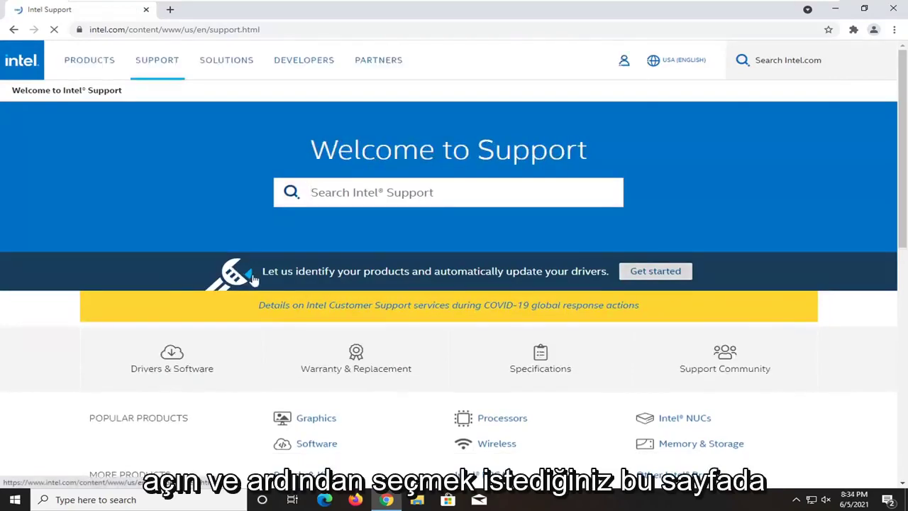
From Intel Support, start the automatic product identification and driver update option and download the Intel Driver & Support Assistant installer.
{"action": "scroll", "coordinate": [249, 280], "scroll_direction": "down", "scroll_amount": 1}
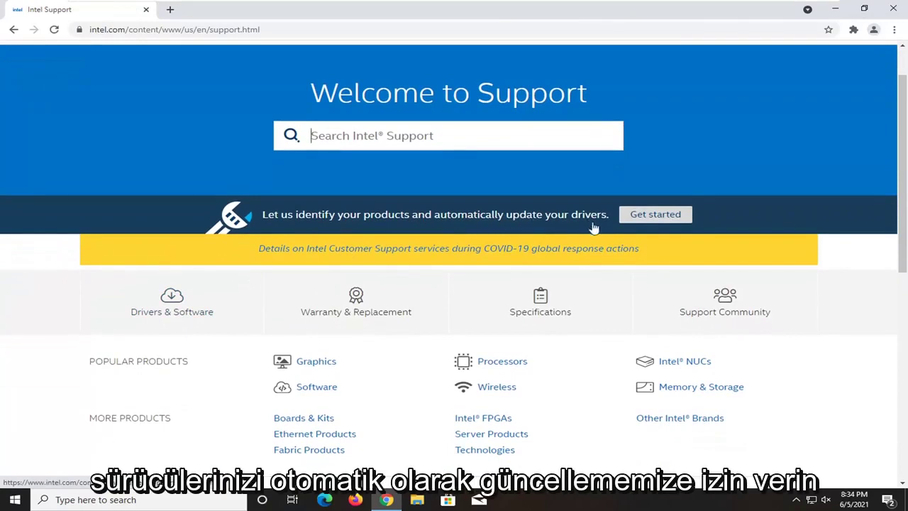
{"action": "left_click", "coordinate": [661, 217]}
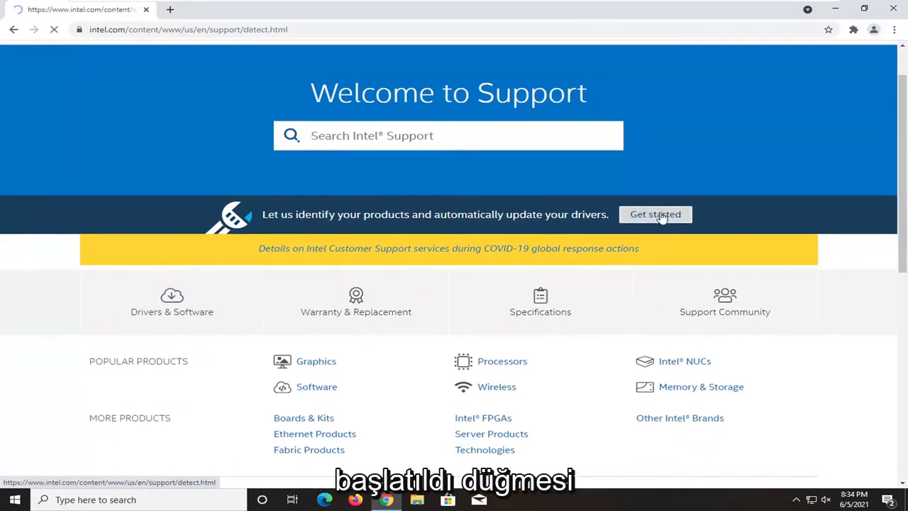
{"action": "scroll", "coordinate": [648, 199], "scroll_direction": "down", "scroll_amount": 10}
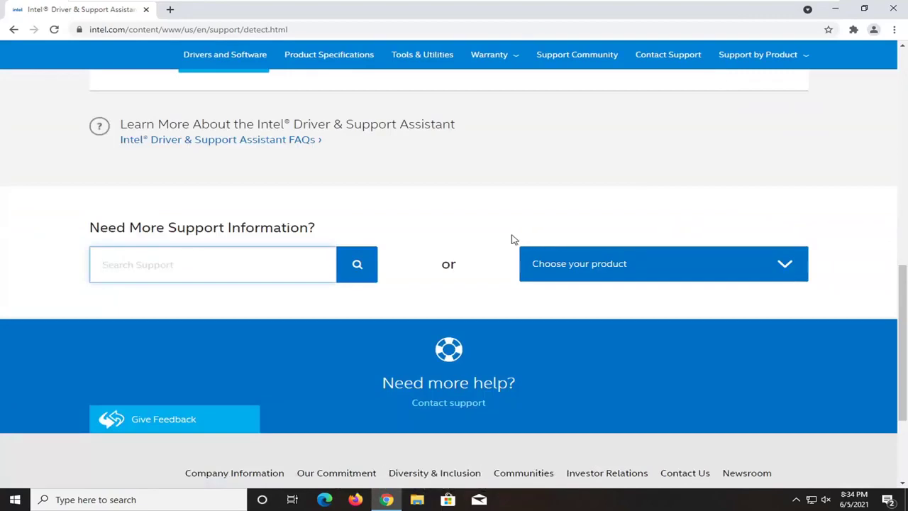
{"action": "scroll", "coordinate": [514, 239], "scroll_direction": "up", "scroll_amount": 10}
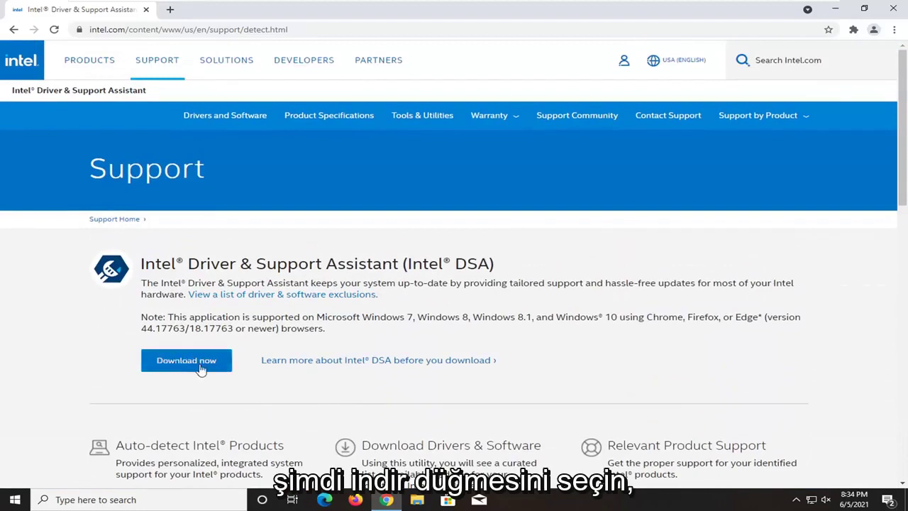
{"action": "left_click", "coordinate": [181, 363]}
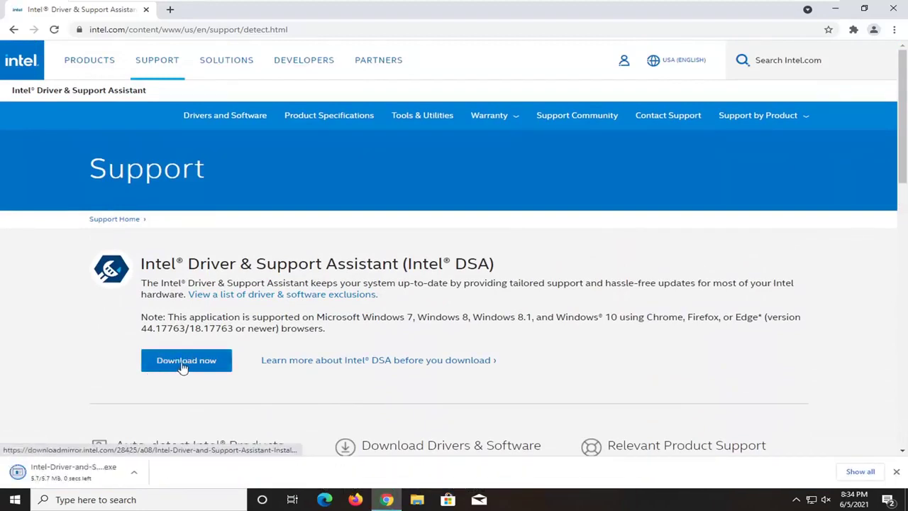
Run the downloaded Intel Driver & Support Assistant installer, minimize the browser and move the setup window toward the desktop's center.
{"action": "left_click", "coordinate": [62, 472]}
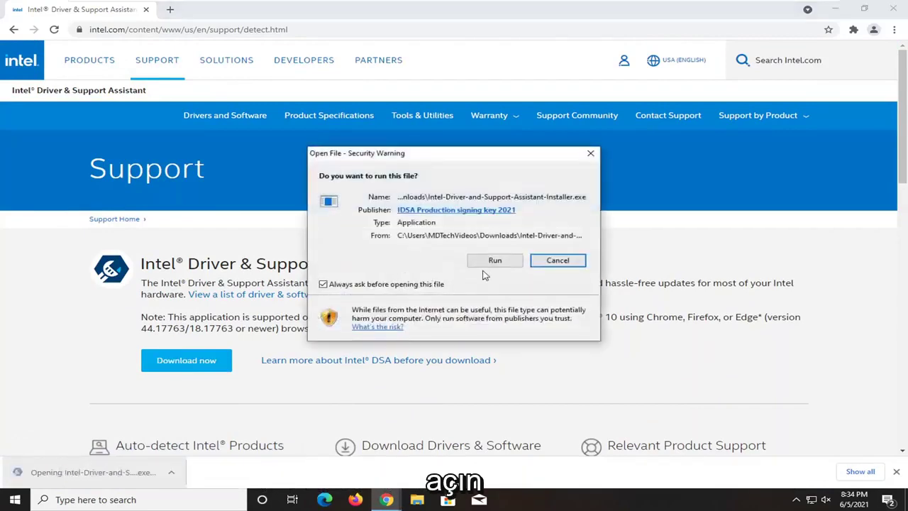
{"action": "left_click", "coordinate": [492, 261]}
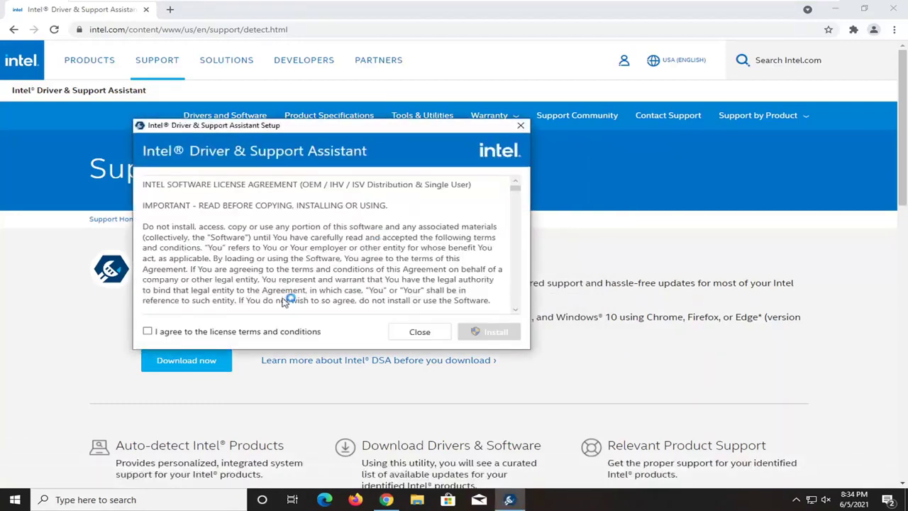
{"action": "left_click", "coordinate": [836, 9]}
{"action": "left_click_drag", "start_coordinate": [273, 125], "coordinate": [351, 115]}
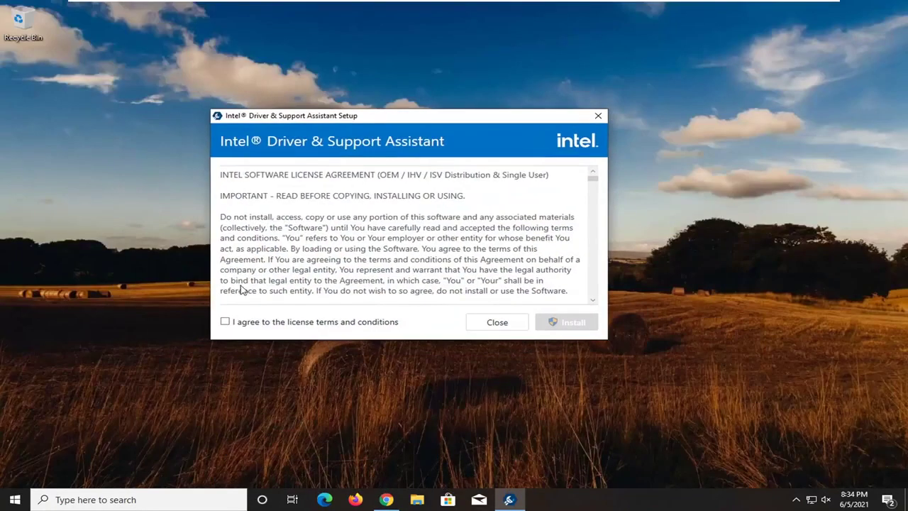
Agree to the license terms, install Intel Driver & Support Assistant and allow it to make changes to the device.
{"action": "left_click", "coordinate": [225, 321]}
{"action": "left_click", "coordinate": [575, 324]}
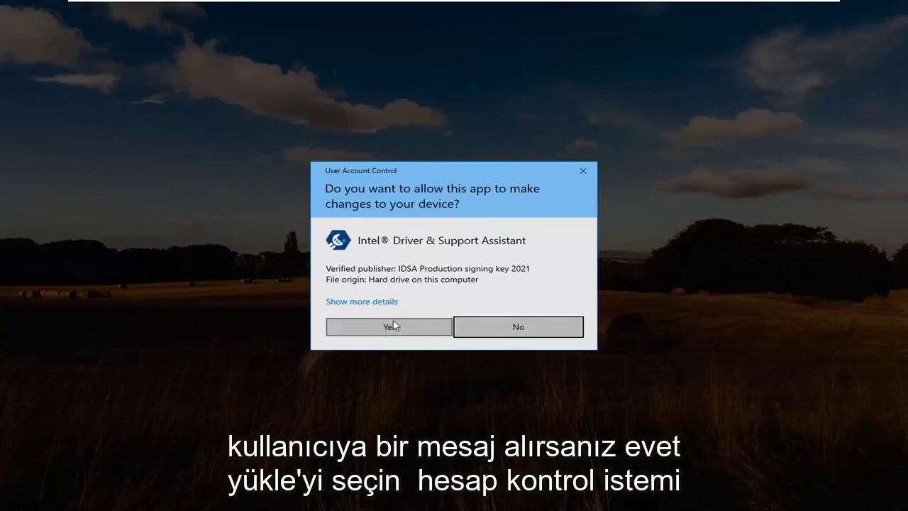
{"action": "left_click", "coordinate": [388, 328]}
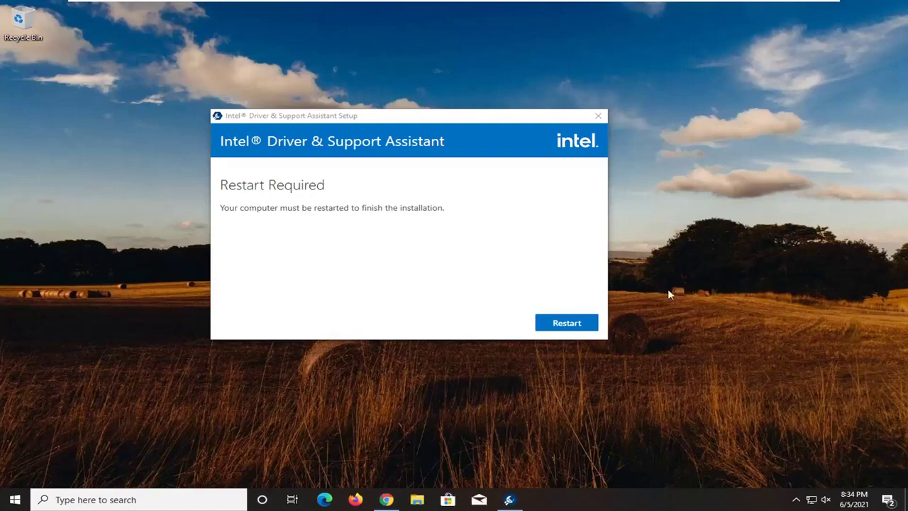
Restart the computer from the setup window to finish the Intel Driver & Support Assistant installation.
{"action": "left_click", "coordinate": [566, 323]}
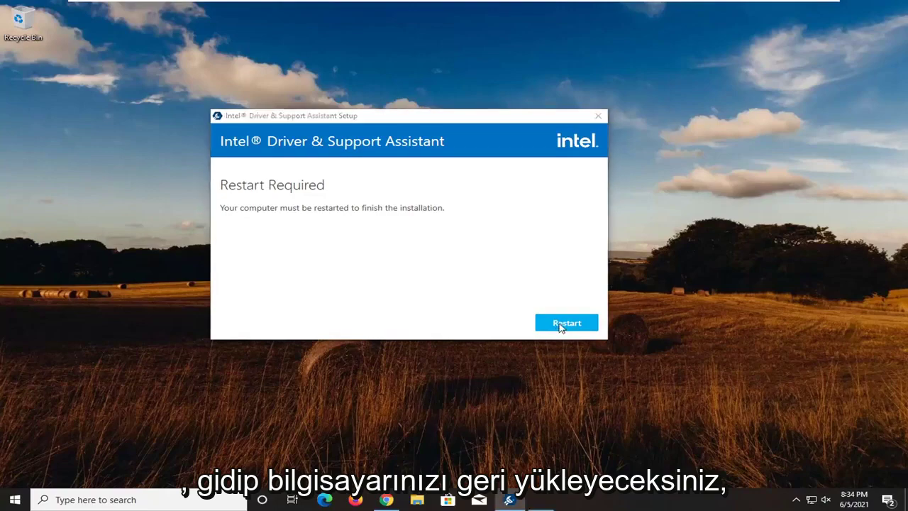
{"action": "left_click", "coordinate": [624, 267]}
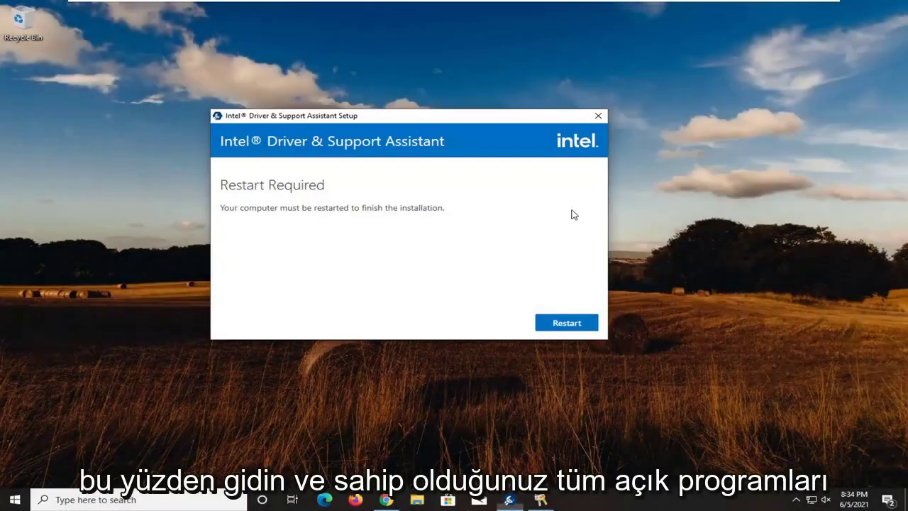
{"action": "left_click", "coordinate": [395, 501]}
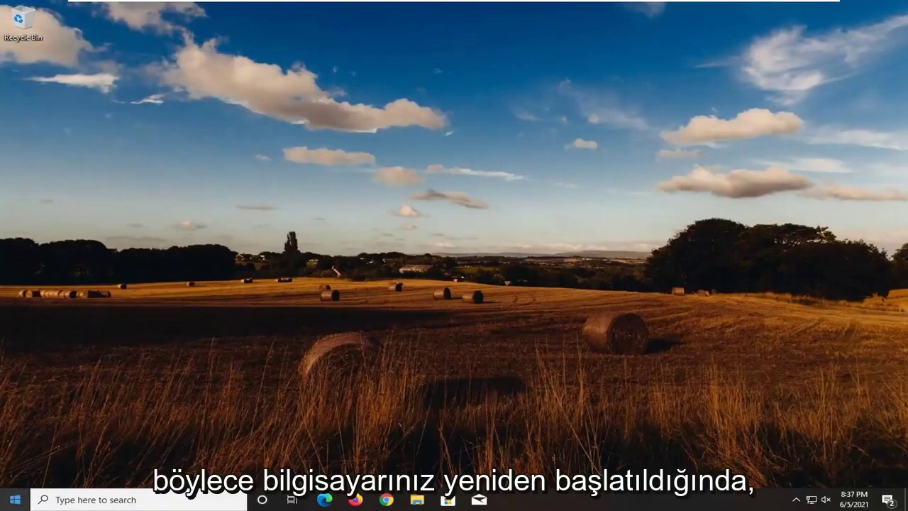
Search Windows for "intel" and launch Intel Driver & Support Assistant to scan the system for driver updates.
{"action": "left_click", "coordinate": [8, 502]}
{"action": "type", "text": "intel"}
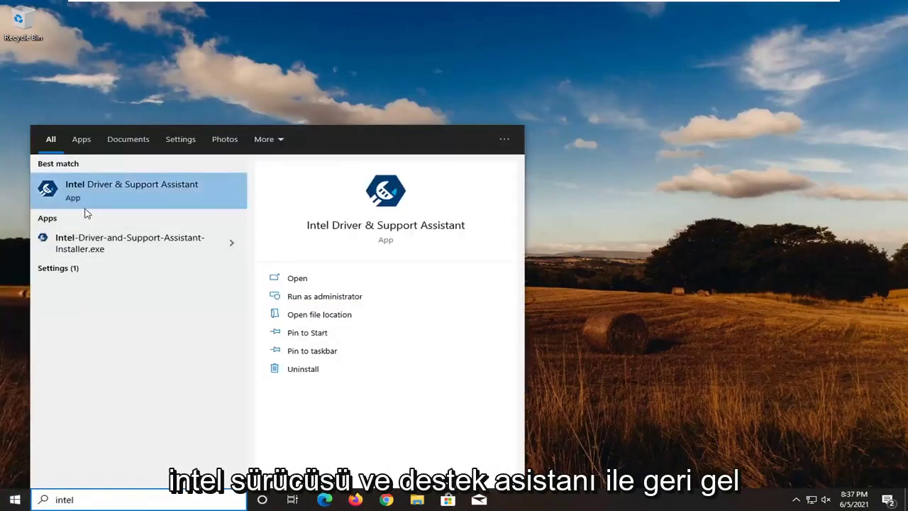
{"action": "left_click", "coordinate": [183, 194]}
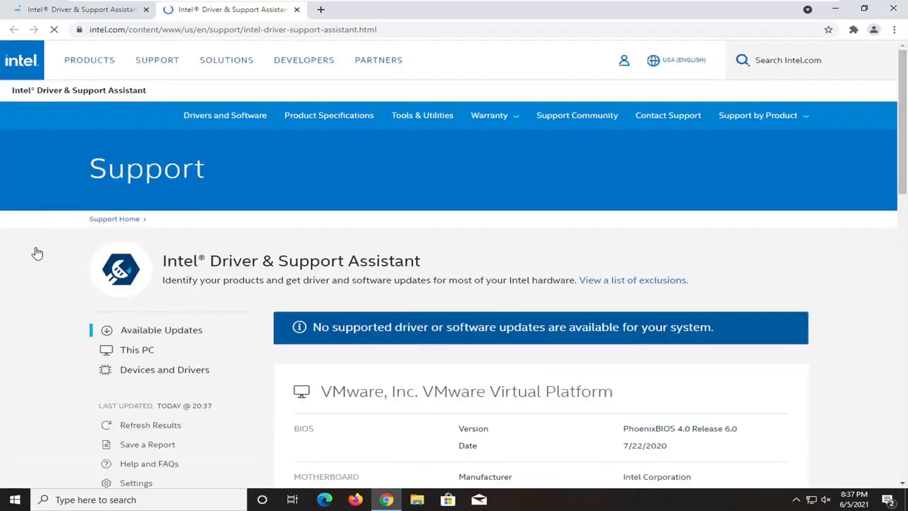
Review the available updates, system details and Devices and Drivers list on the Intel Driver & Support Assistant page, then close the browser.
{"action": "scroll", "coordinate": [480, 267], "scroll_direction": "down", "scroll_amount": 3}
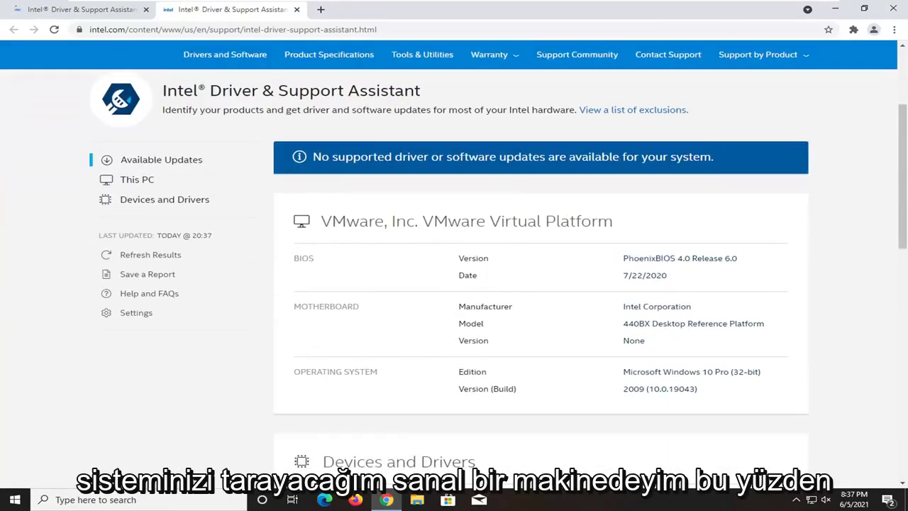
{"action": "scroll", "coordinate": [454, 198], "scroll_direction": "down", "scroll_amount": 3}
{"action": "scroll", "coordinate": [459, 211], "scroll_direction": "down", "scroll_amount": 1}
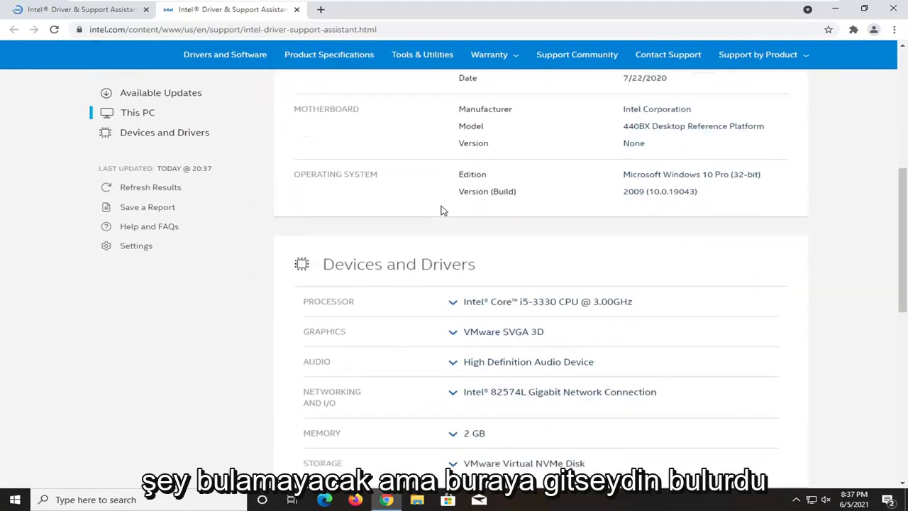
{"action": "scroll", "coordinate": [440, 256], "scroll_direction": "up", "scroll_amount": 3}
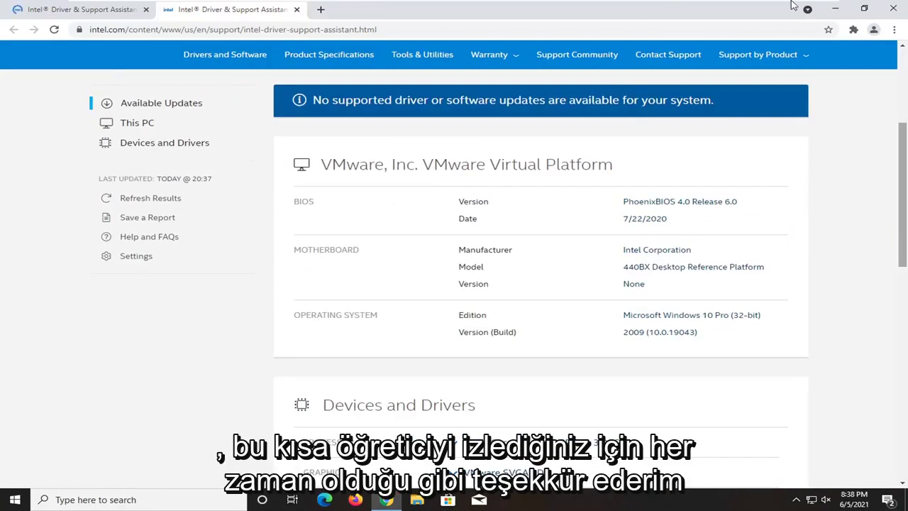
{"action": "left_click", "coordinate": [895, 8]}
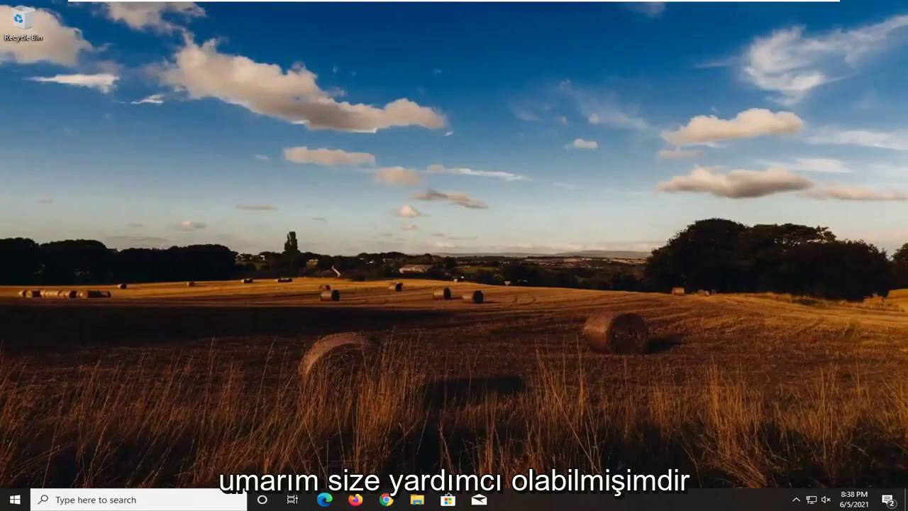